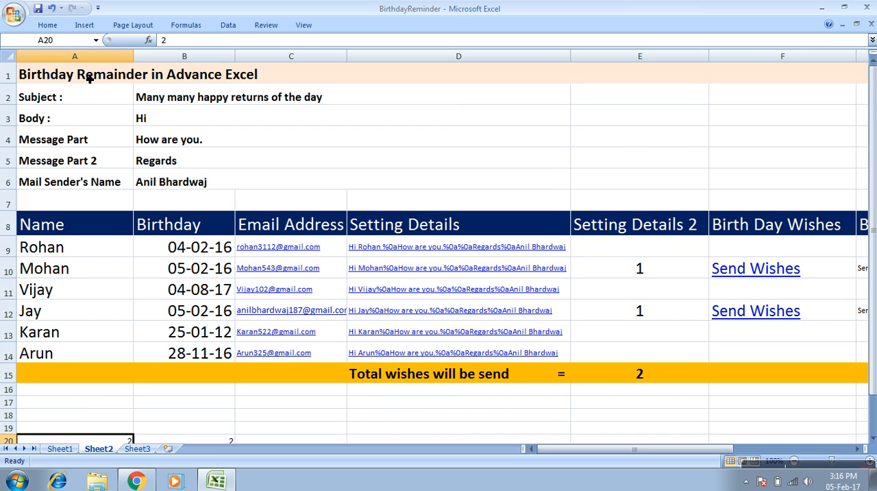
Examine the birthday sheet's title, message settings in A2:D6, the table headers in row 8 and the formula in D9.
double_click(89, 79)
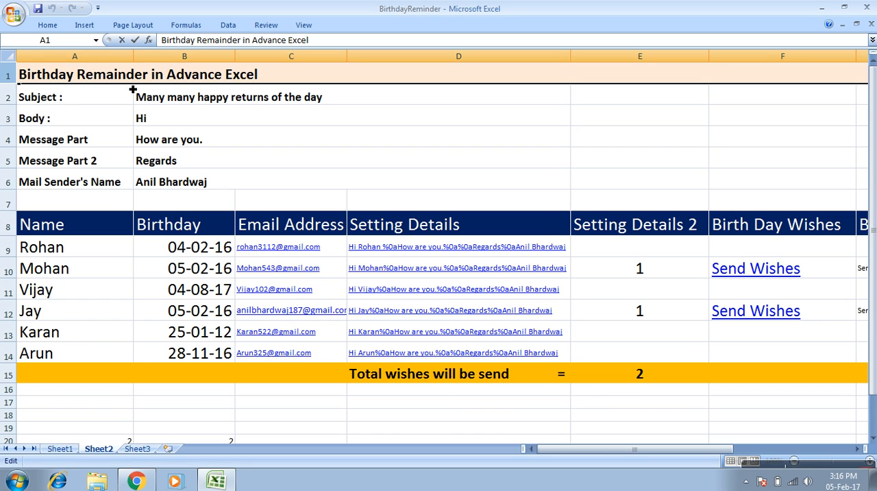
click(62, 99)
drag(62, 99, 151, 179)
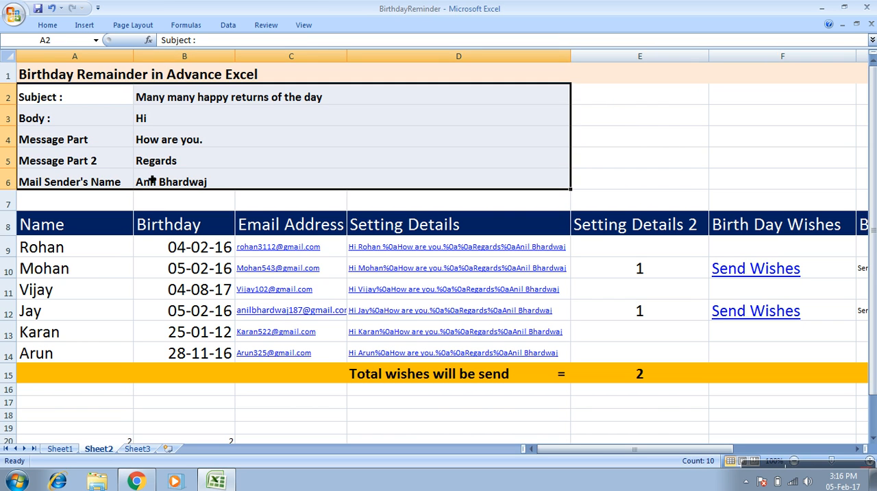
click(73, 224)
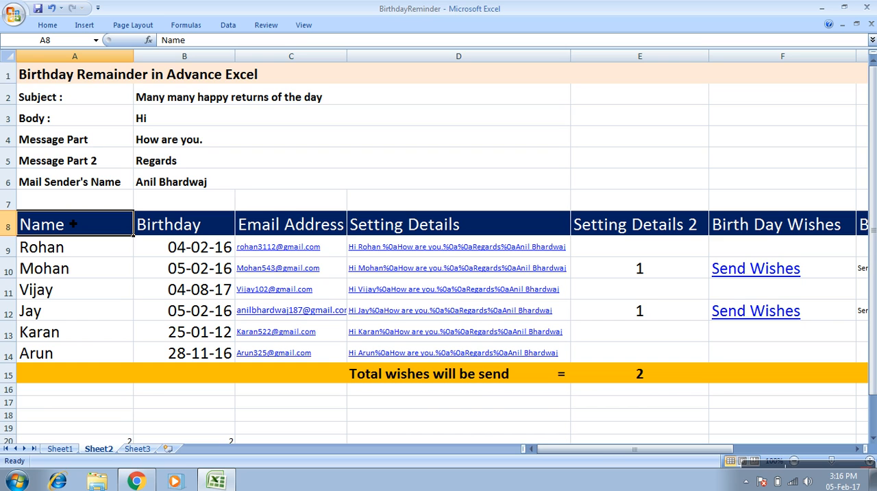
drag(73, 224, 21, 355)
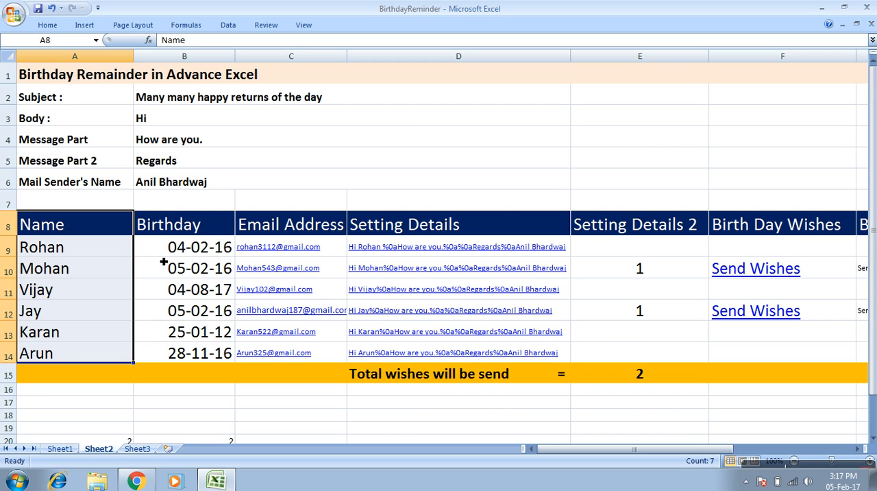
click(158, 229)
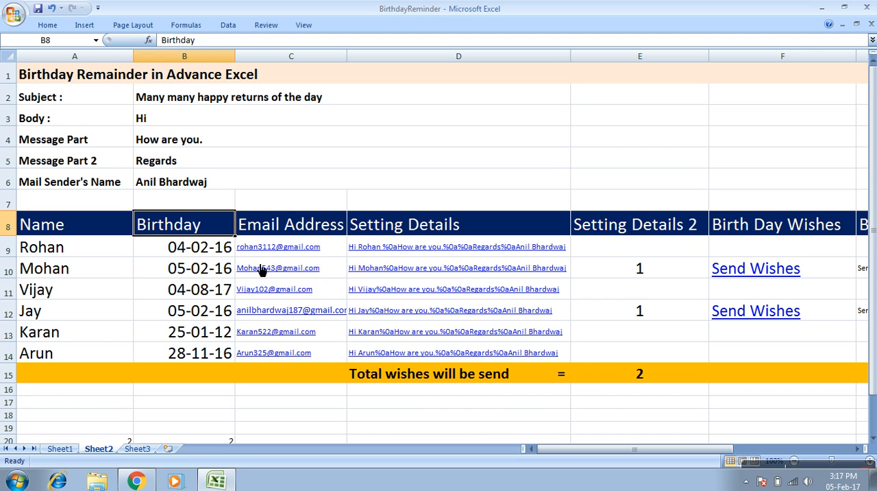
click(272, 226)
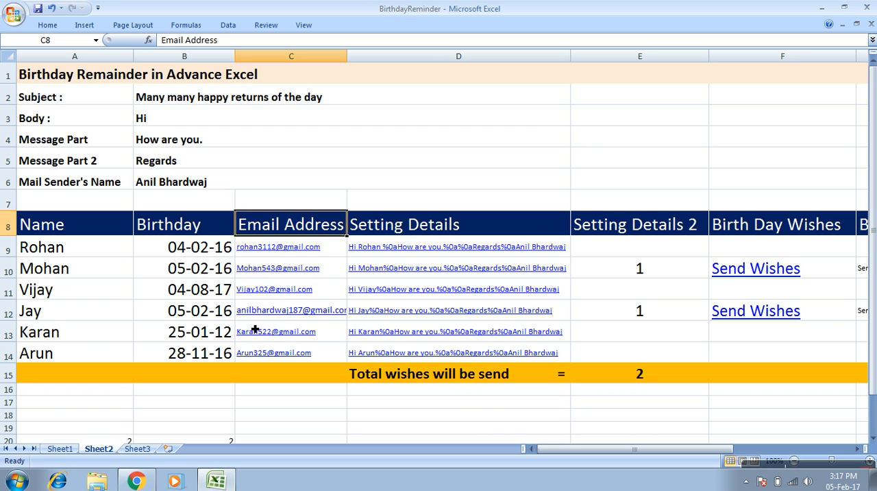
click(457, 229)
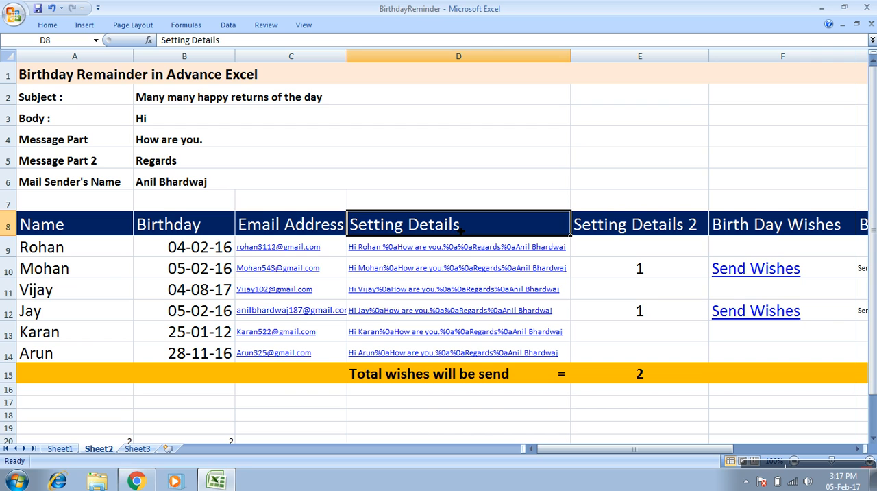
click(467, 252)
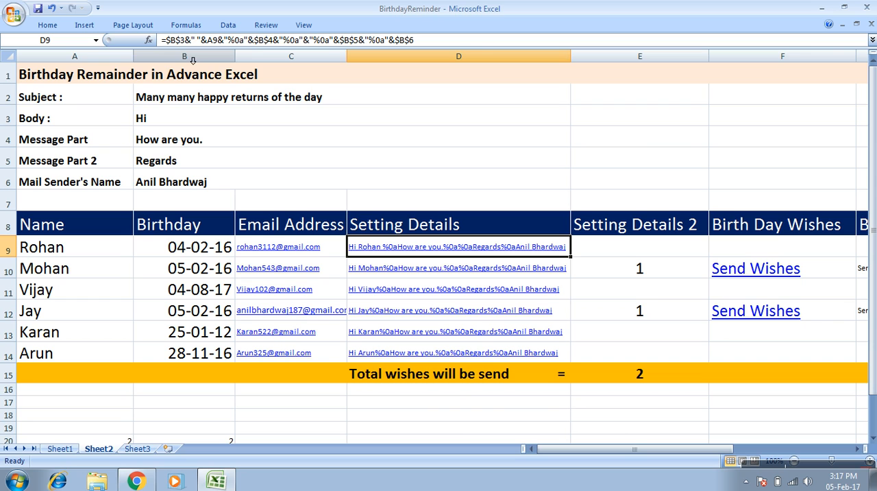
Clear the Setting Details cells D10:D14 and fill the D9 formula down through D14.
drag(544, 269, 525, 352)
key(Delete)
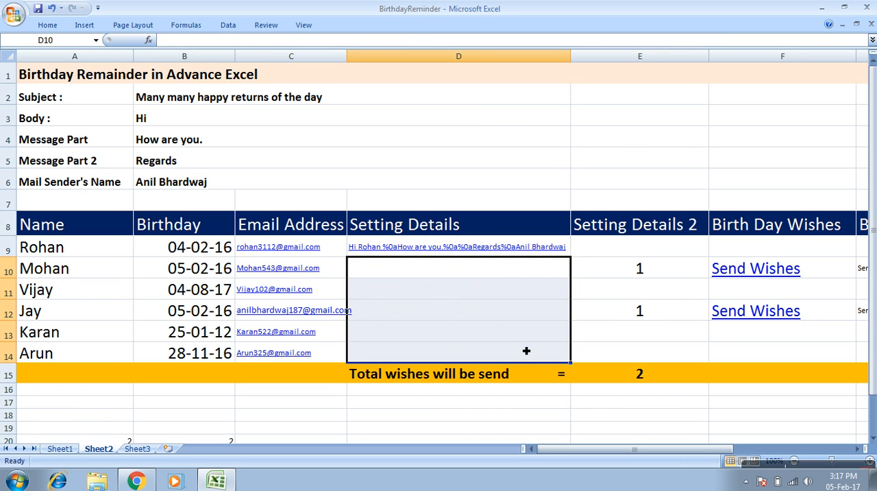
click(532, 244)
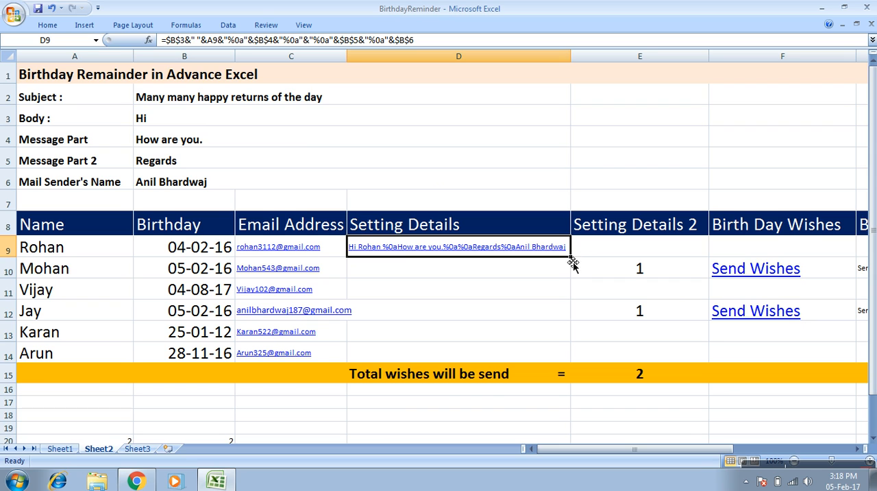
drag(570, 257, 580, 369)
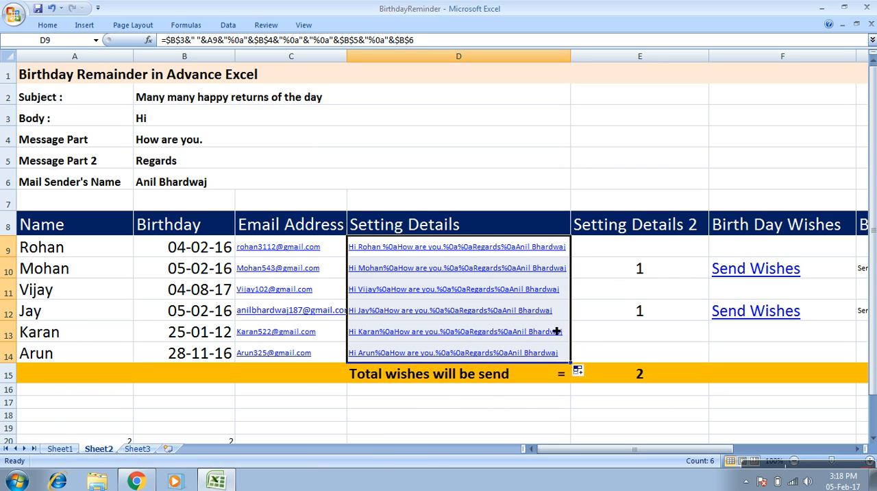
Examine the Setting Details formulas in D9:D11, including the "%0a" line-break code in D9.
key(Down)
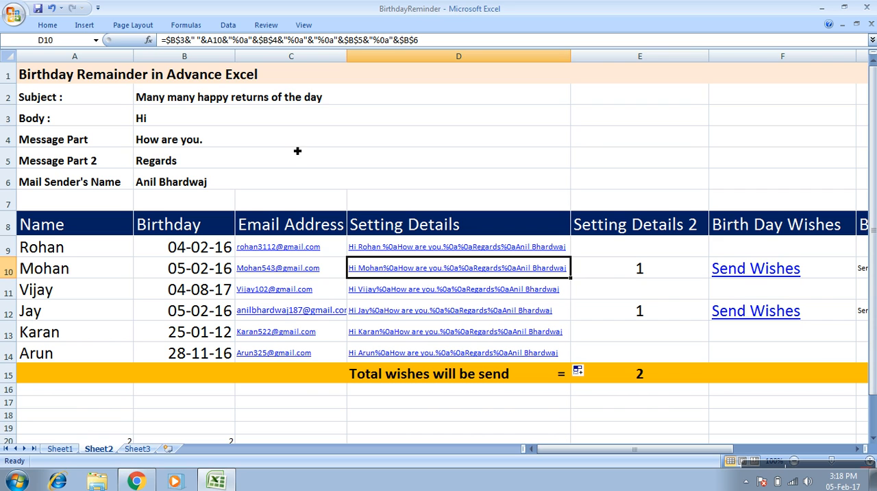
key(Down)
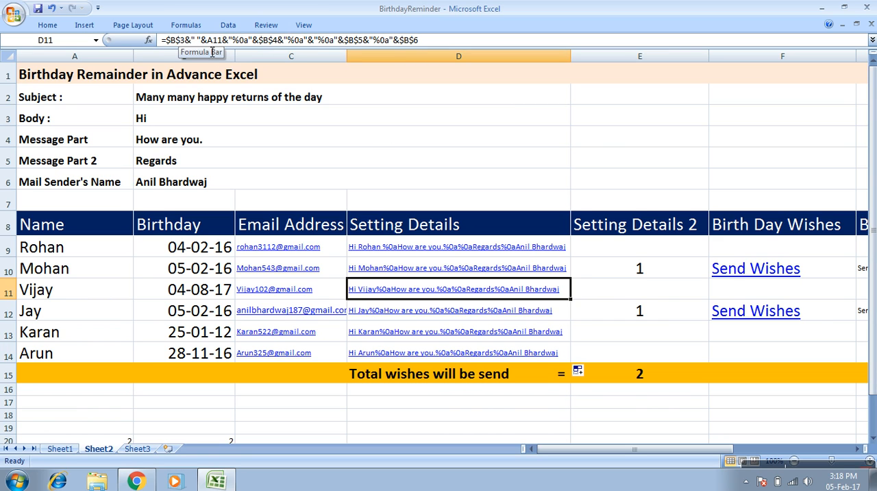
key(Up)
key(Up)
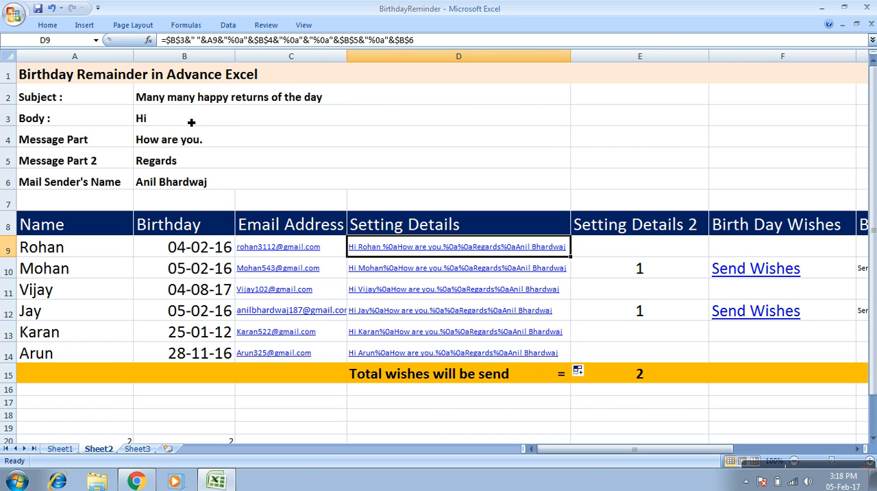
double_click(234, 40)
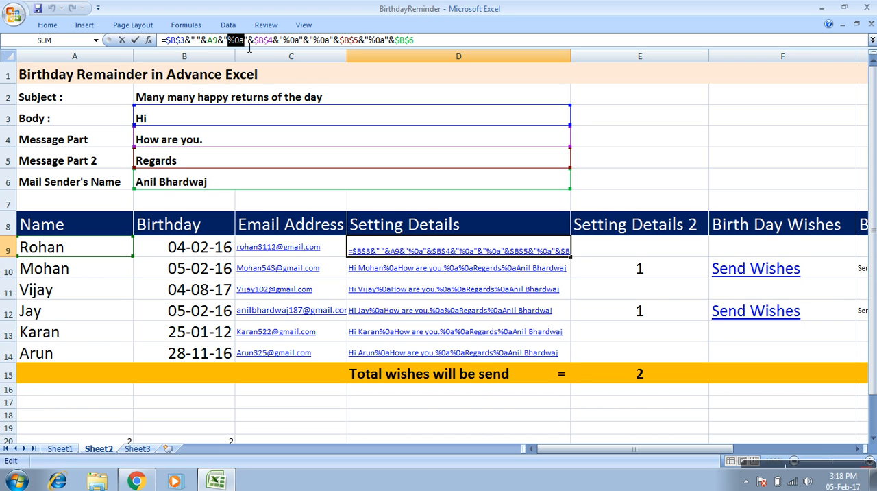
key(Escape)
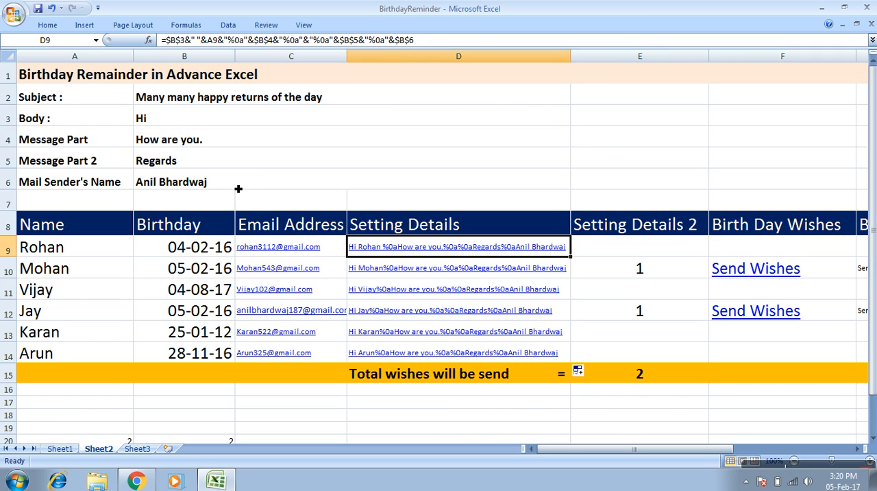
key(Down)
key(Up)
key(Down)
key(Up)
Examine the Setting Details 2 formula in E9, which compares today's day and month with the birthday in B9.
click(615, 250)
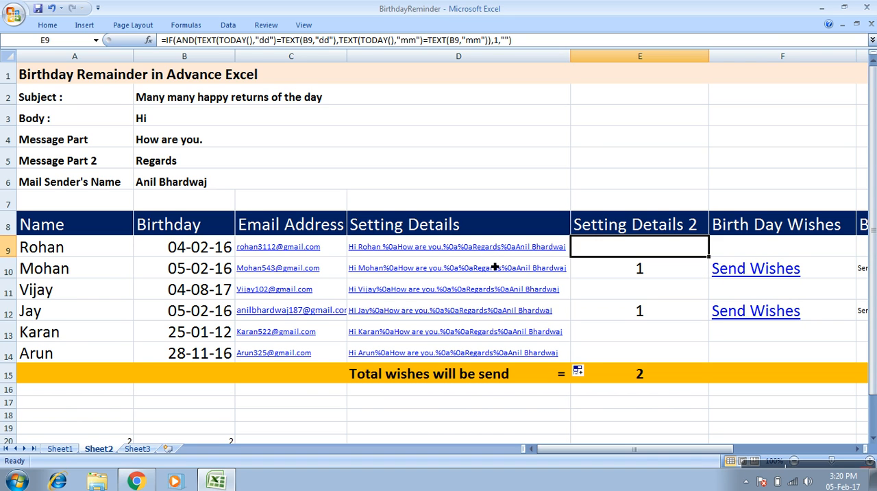
key(Left)
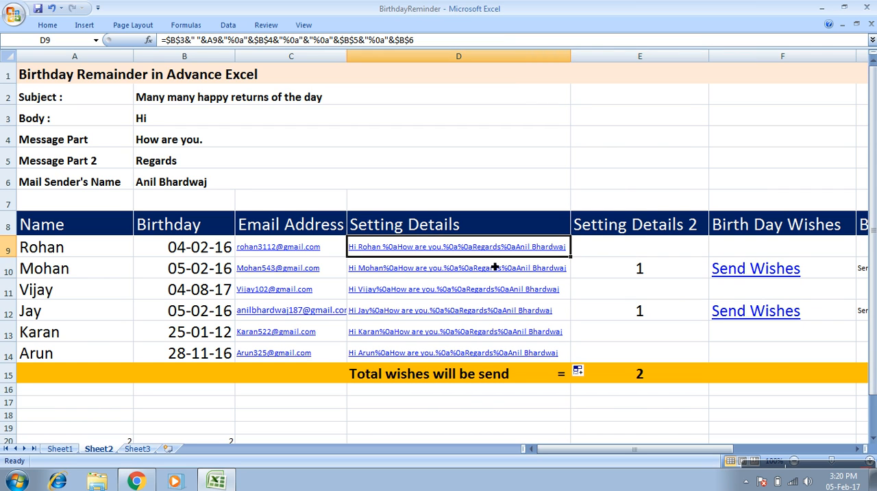
key(Right)
key(Right)
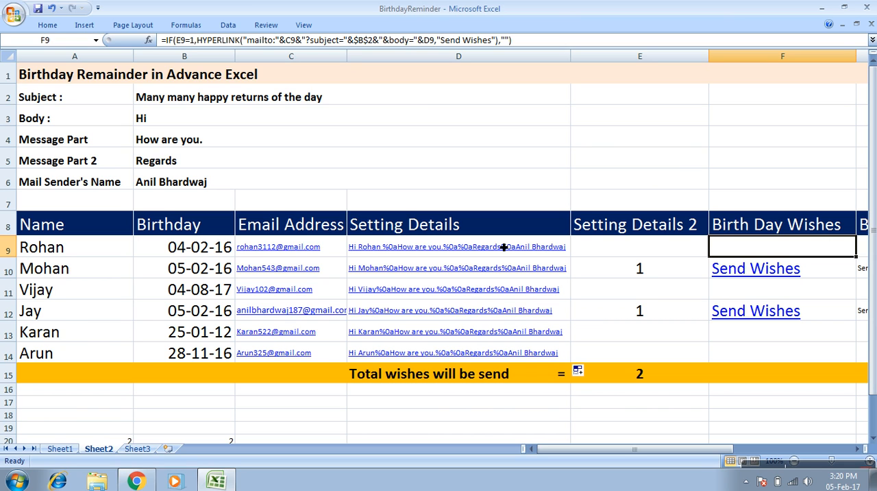
key(Left)
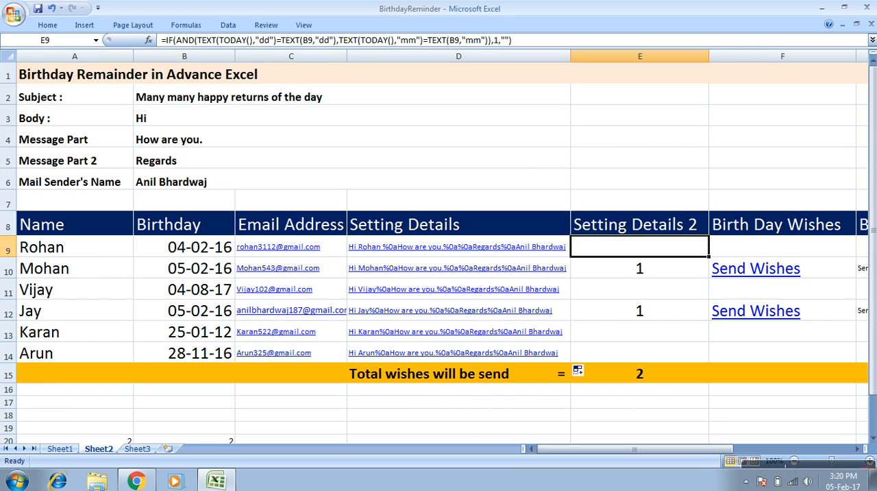
mouse_move(843, 481)
click(528, 47)
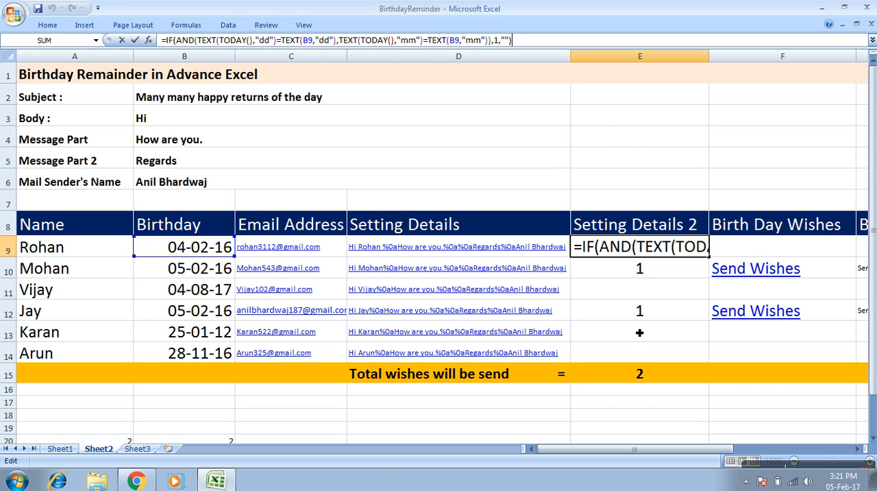
key(Return)
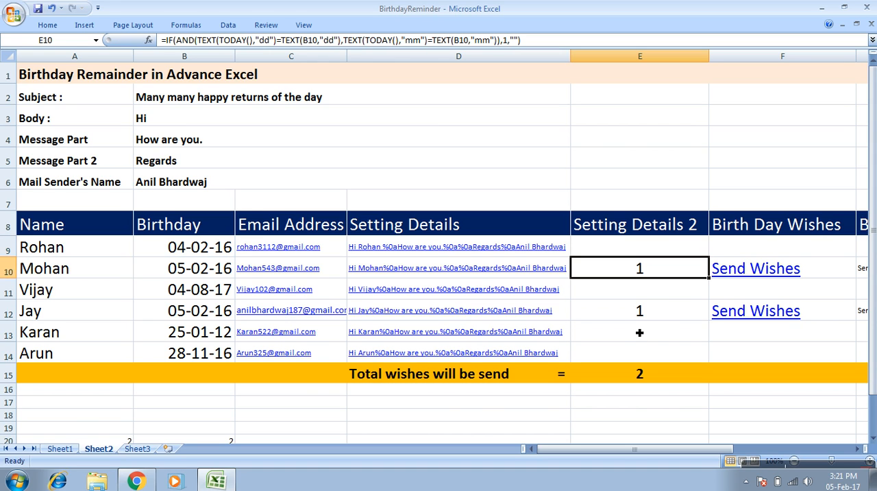
Compare the birthdays in B10 and B12 with the Setting Details 2 formula in E12.
click(171, 271)
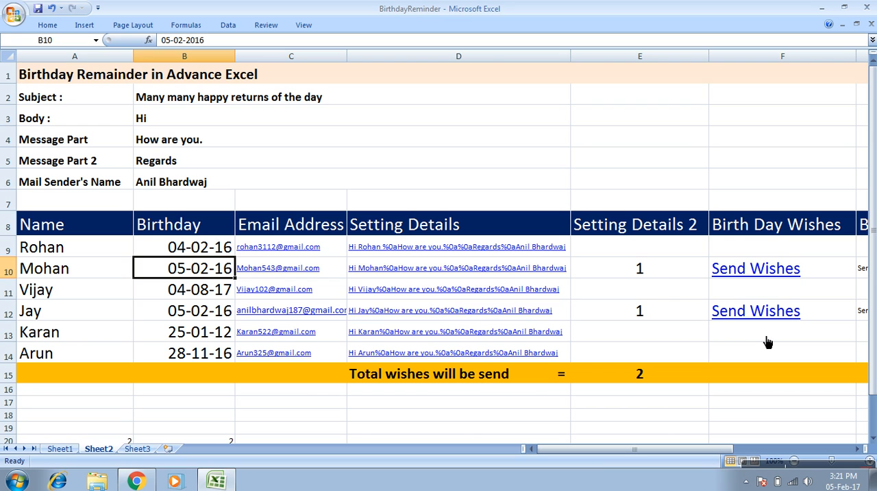
click(185, 318)
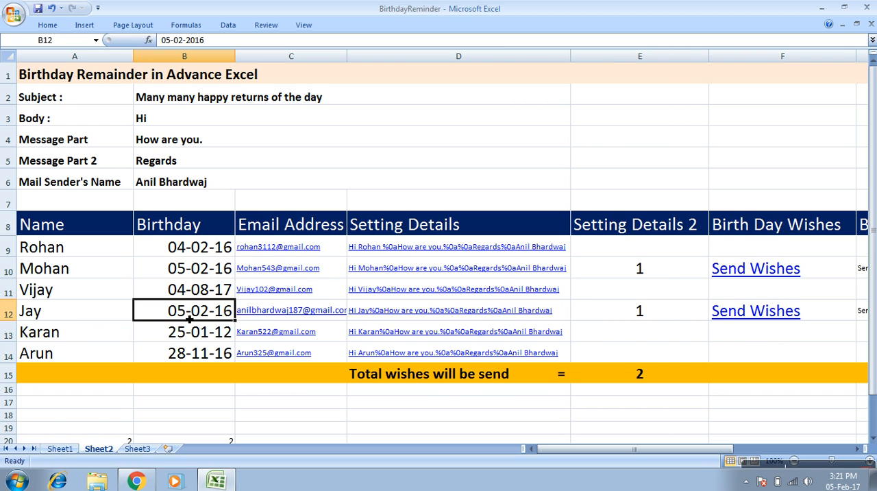
click(652, 319)
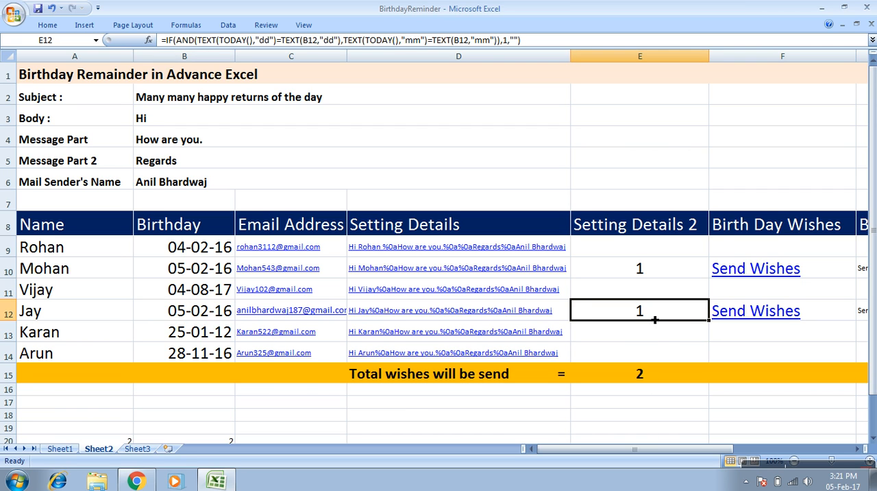
Examine the HYPERLINK formulas in F9 and F12 together with the message text in D9 that they use as the body.
key(Up)
key(Right)
key(Up)
key(Up)
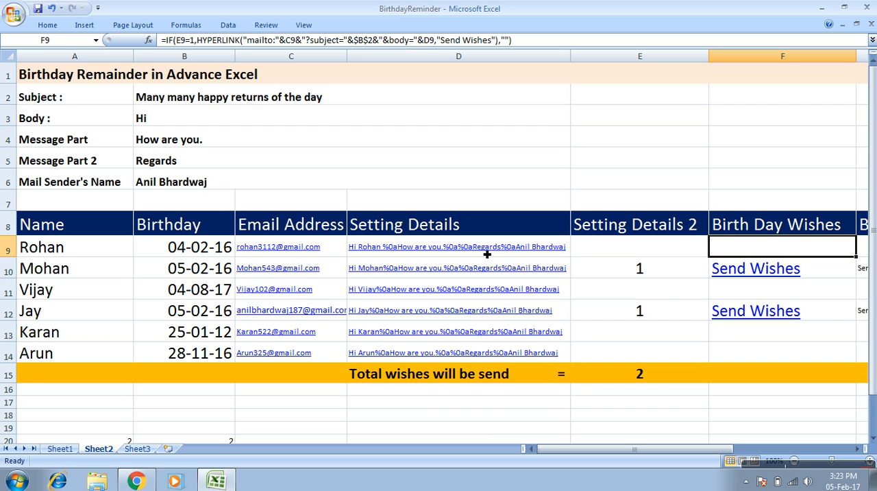
click(508, 242)
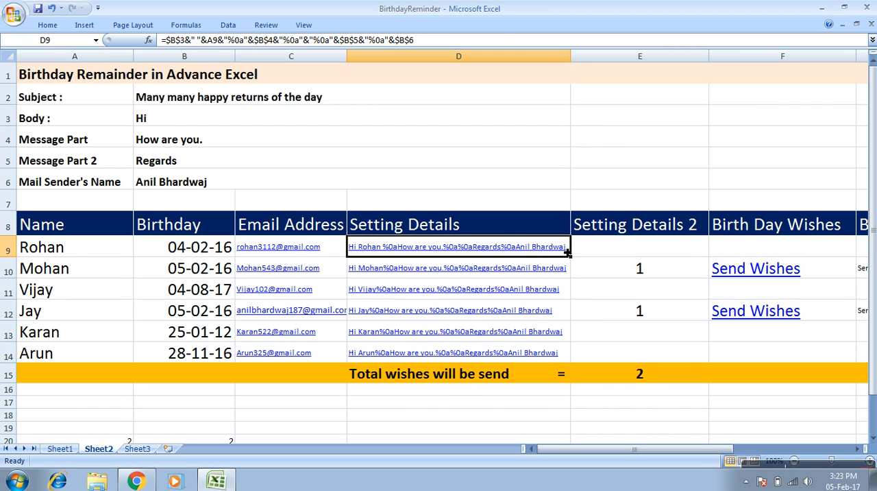
click(733, 252)
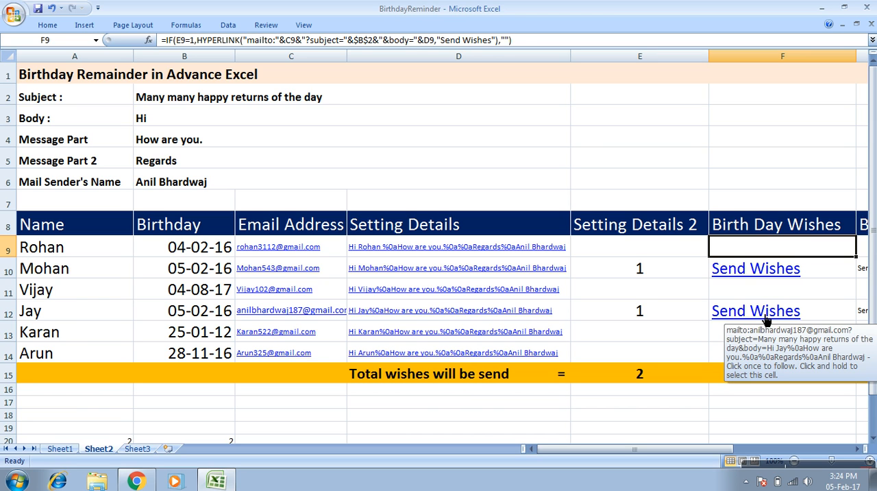
key(Down)
key(Down)
key(Down)
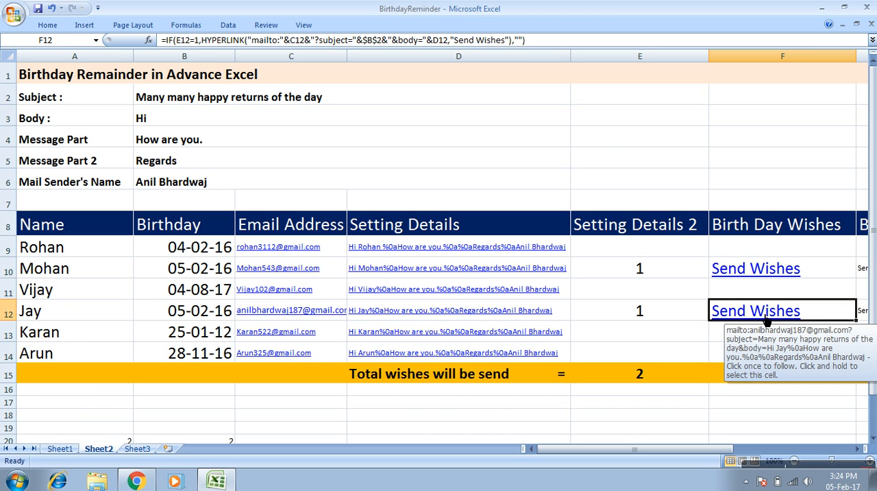
Open the Send Wishes e-mail for row 10, review its recipient, subject and body, and close it without saving.
click(744, 273)
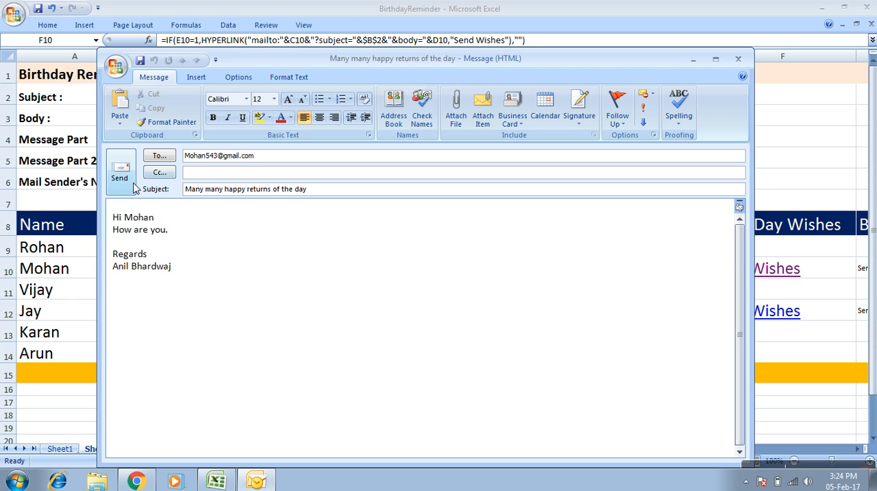
drag(203, 157, 272, 157)
drag(195, 193, 270, 193)
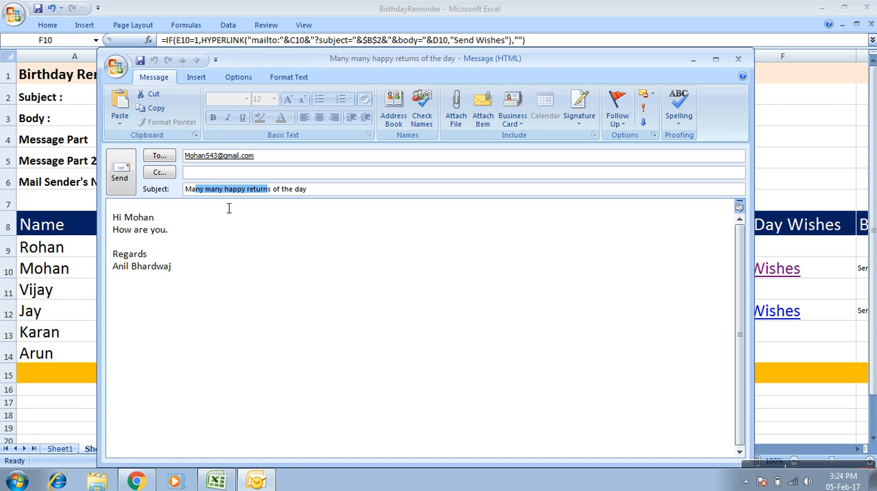
click(149, 221)
double_click(176, 228)
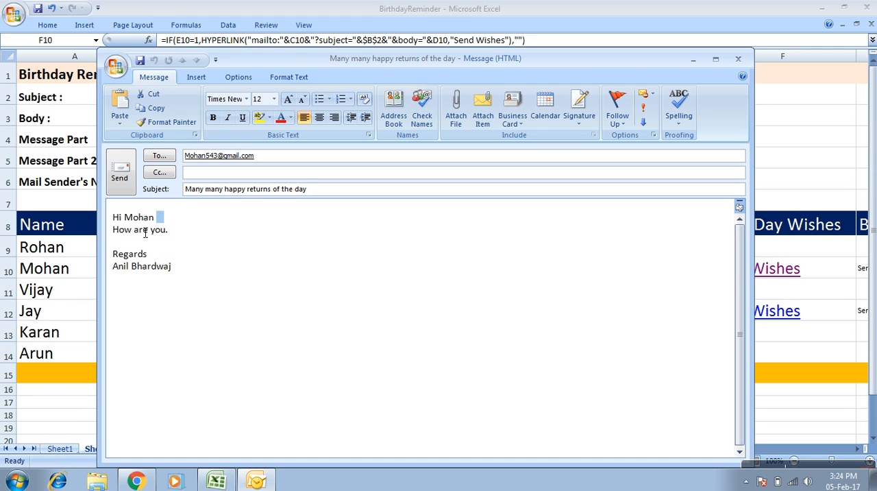
drag(136, 243, 181, 242)
click(146, 254)
click(165, 275)
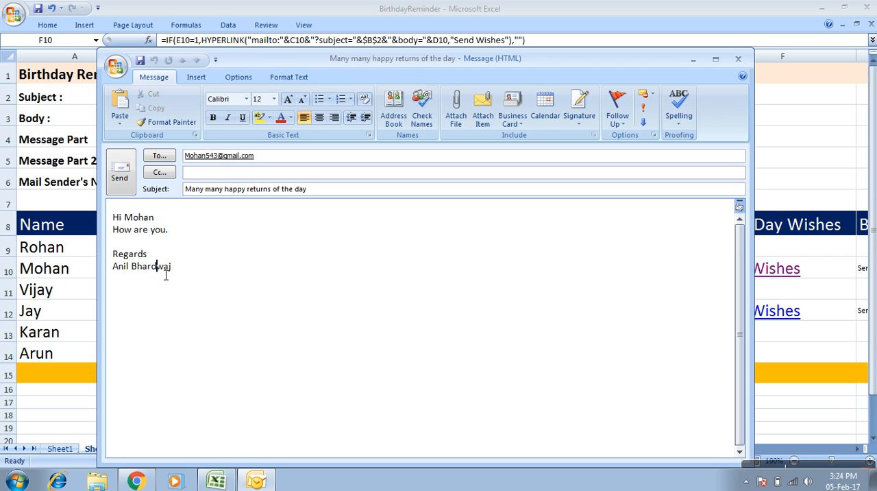
click(739, 61)
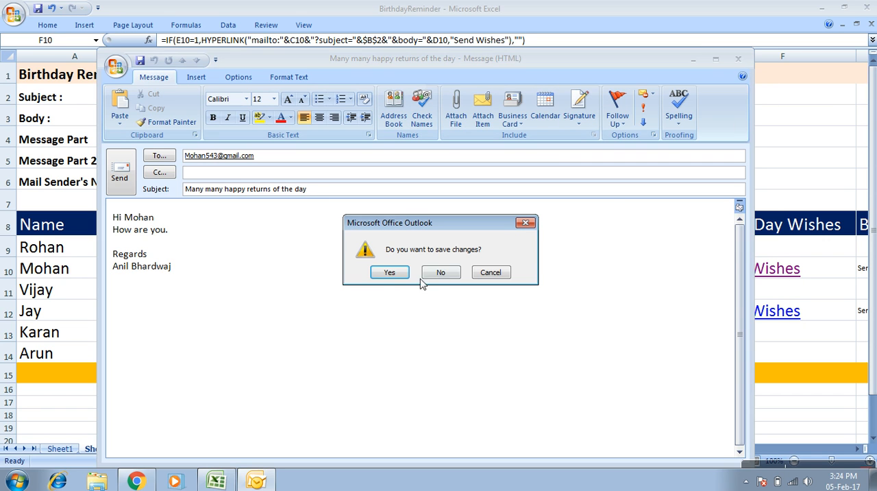
click(458, 277)
Open the Send Wishes e-mail for row 12, review its recipient, subject and body, and close it without saving.
click(750, 314)
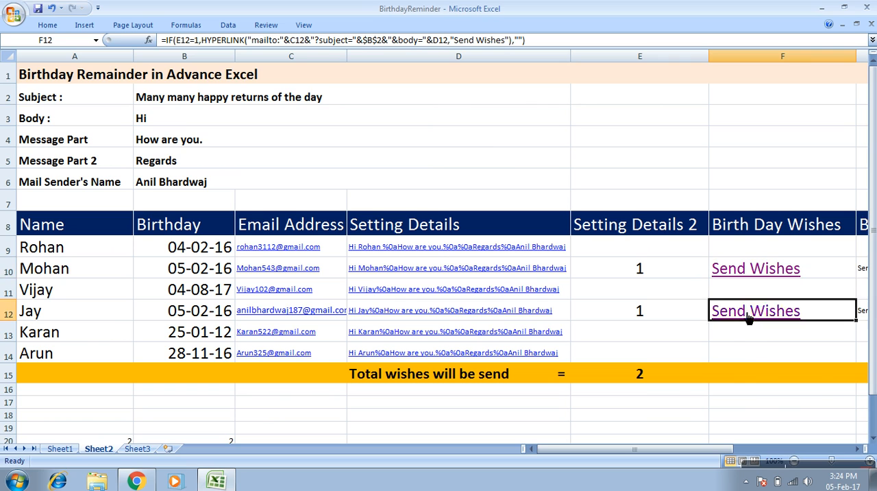
double_click(750, 312)
key(Escape)
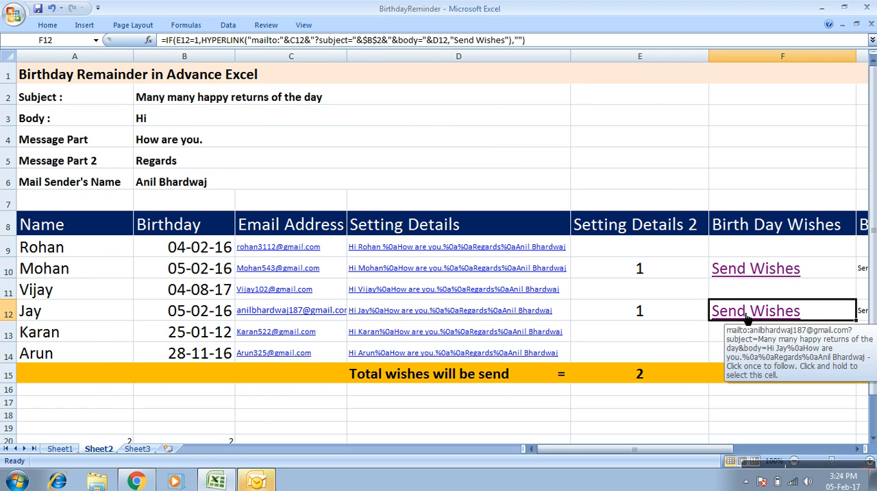
click(748, 314)
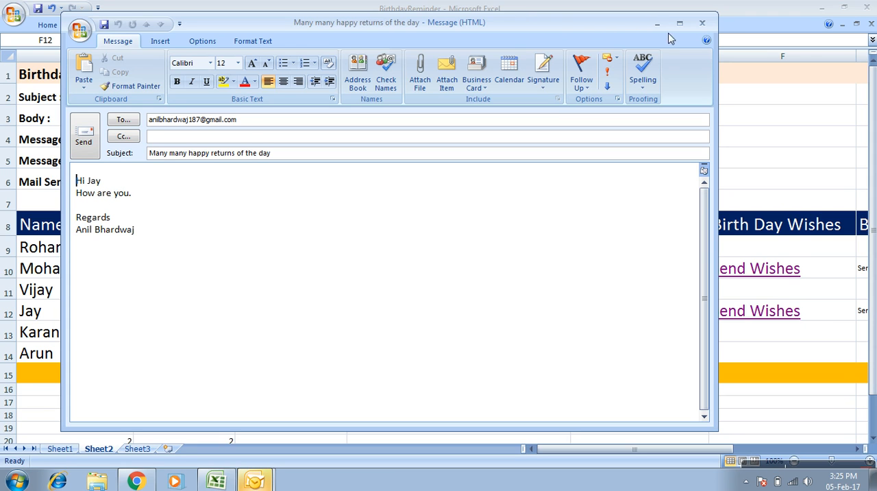
click(701, 26)
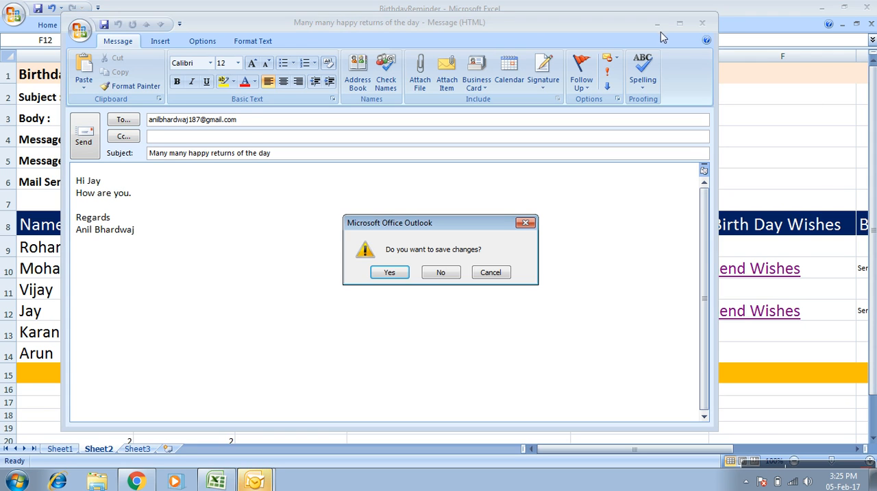
click(453, 270)
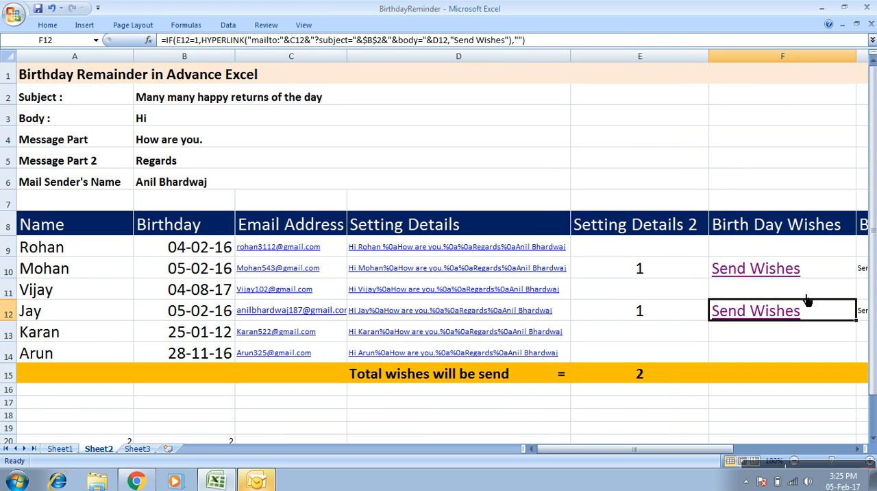
Review the row 12 entries from the Name cell to the wishes link, and the Birth Day Wishes formulas in F9, F11, F13 and F14.
key(Left)
key(Left)
key(Left)
key(Left)
key(Left)
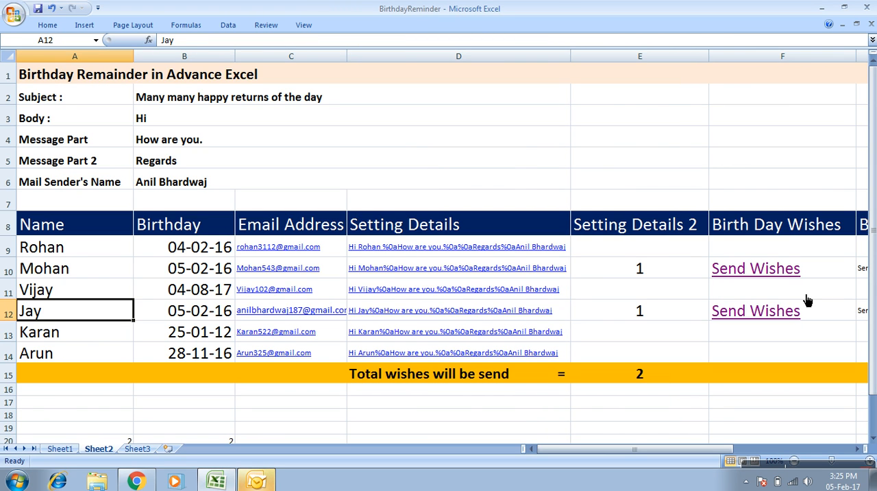
key(Right)
key(Right)
key(Right)
key(Right)
key(Right)
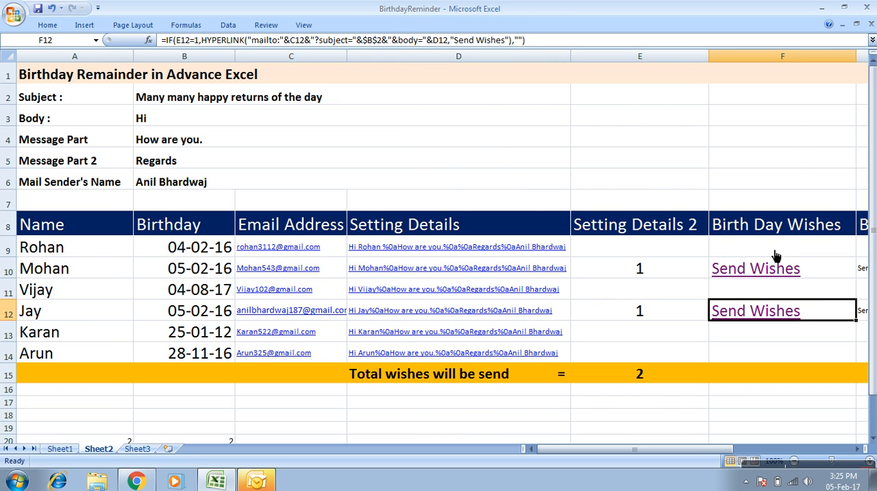
click(778, 254)
click(777, 294)
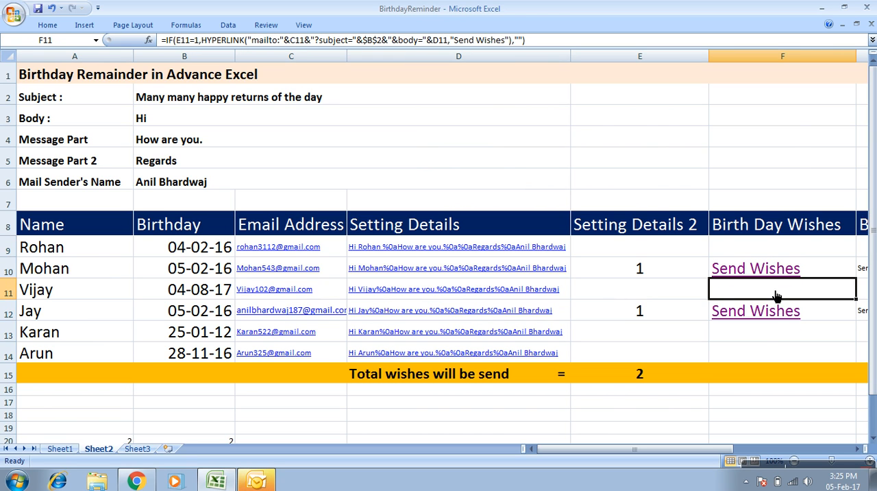
click(766, 336)
click(759, 359)
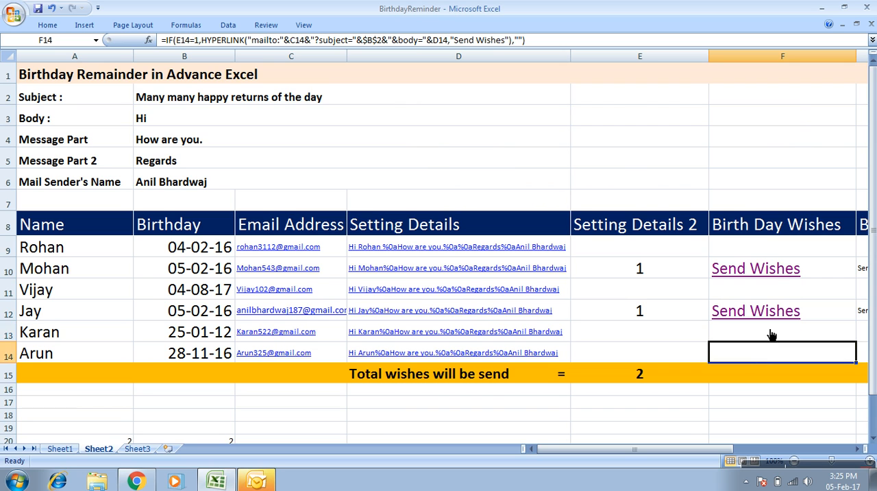
Open the row 10 wish e-mail, examine the "How are you." line with the blank line below it, and discard the message.
click(761, 274)
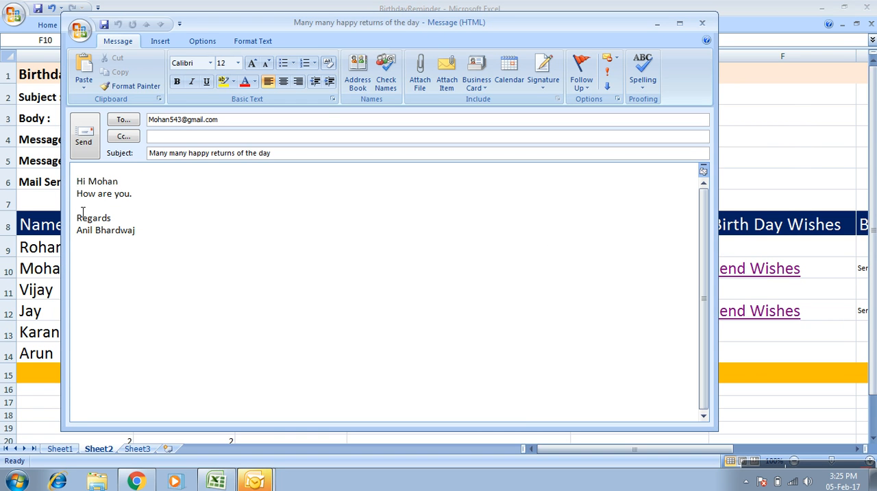
drag(78, 194, 84, 211)
click(114, 207)
click(85, 208)
click(117, 207)
click(112, 220)
triple_click(87, 204)
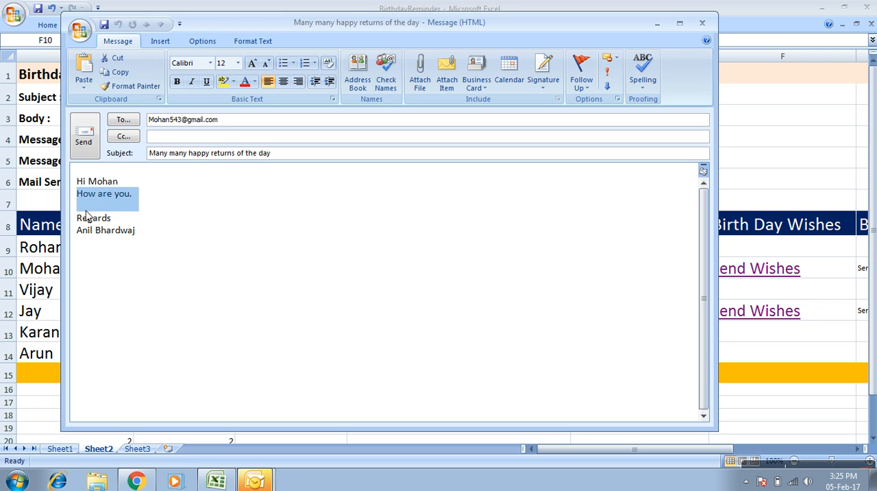
click(89, 209)
click(100, 211)
drag(97, 211, 103, 214)
click(115, 194)
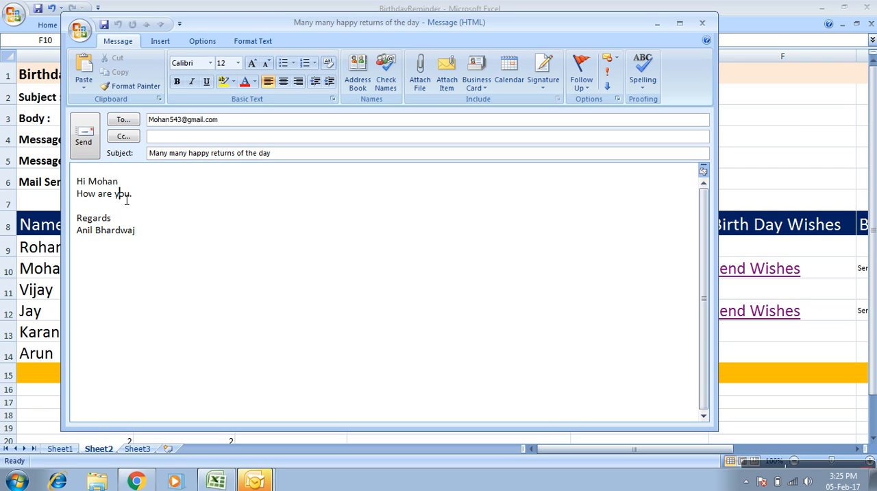
click(702, 23)
click(439, 272)
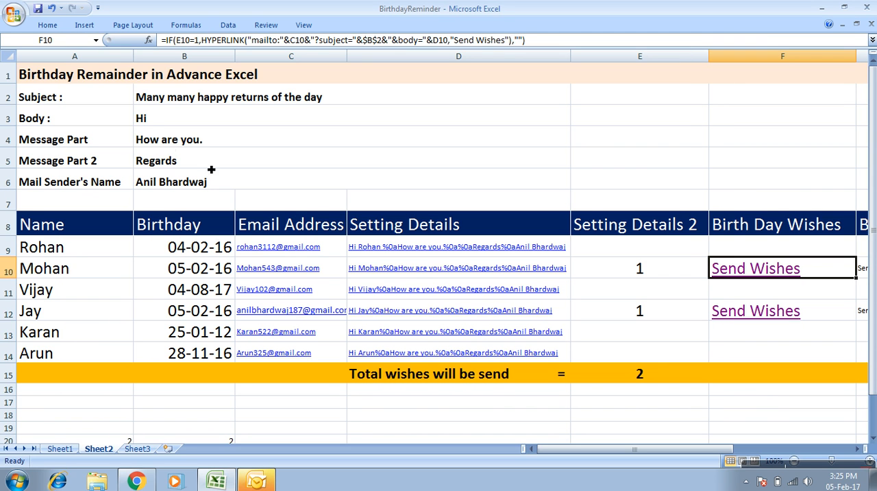
Change the Message Part text in B4 to "How are you kk ll".
double_click(246, 144)
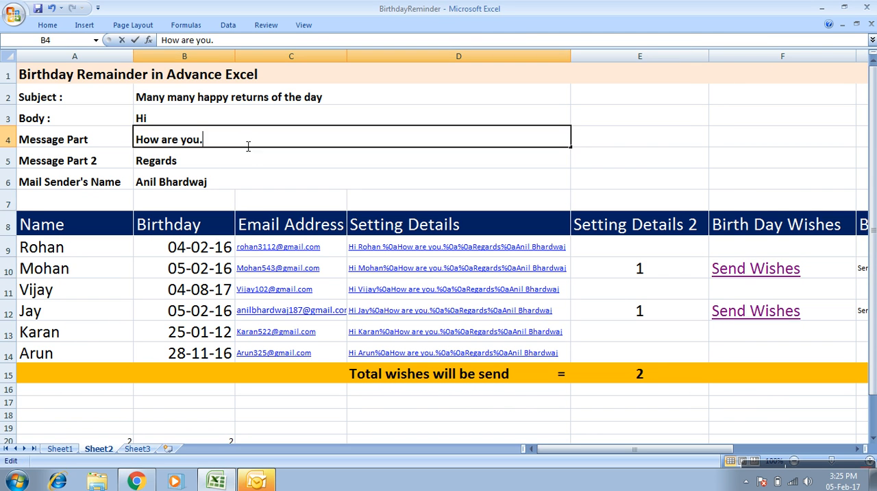
key(BackSpace)
text(kk ll)
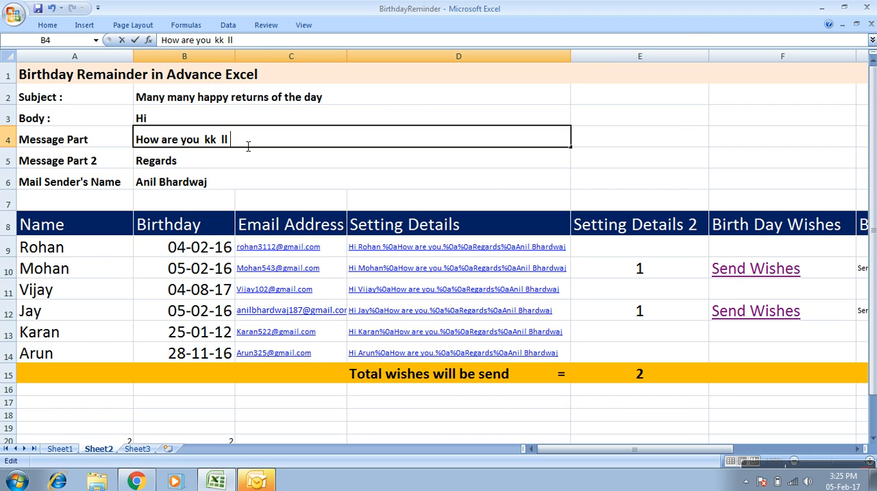
click(663, 119)
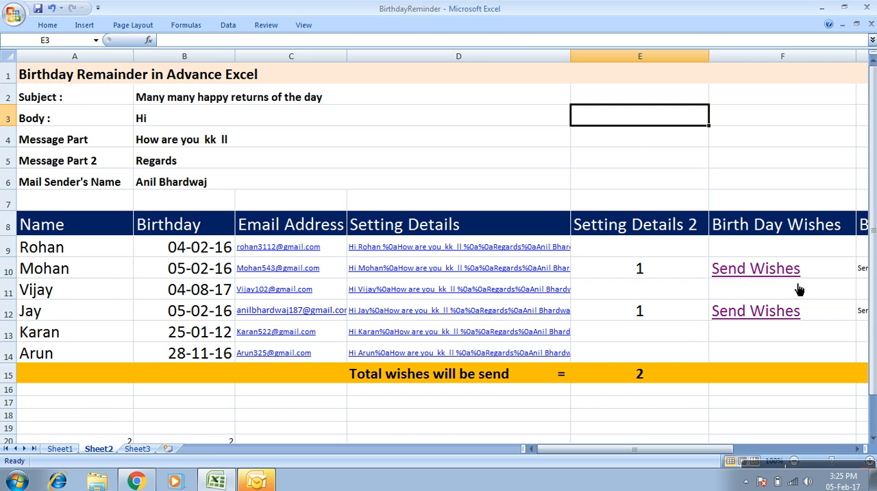
Check the edited message line in the row 10 wish e-mail, then close the e-mail without saving.
click(773, 276)
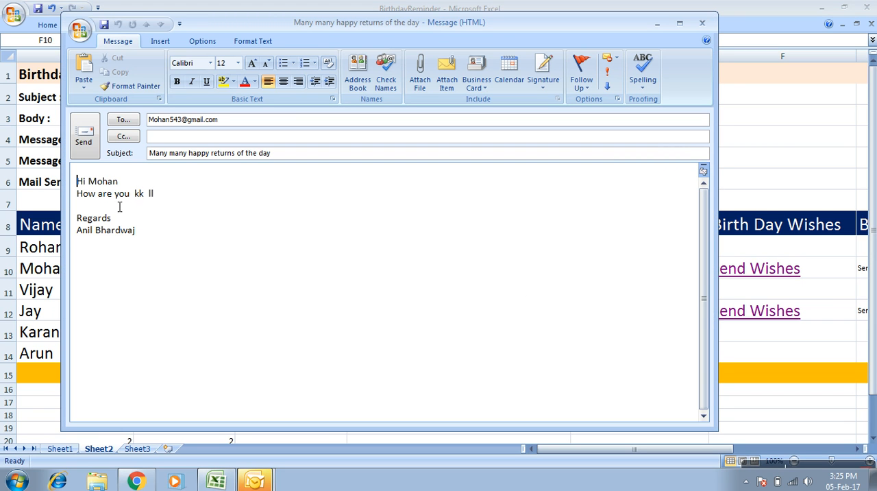
drag(84, 198, 115, 195)
key(Left)
triple_click(176, 196)
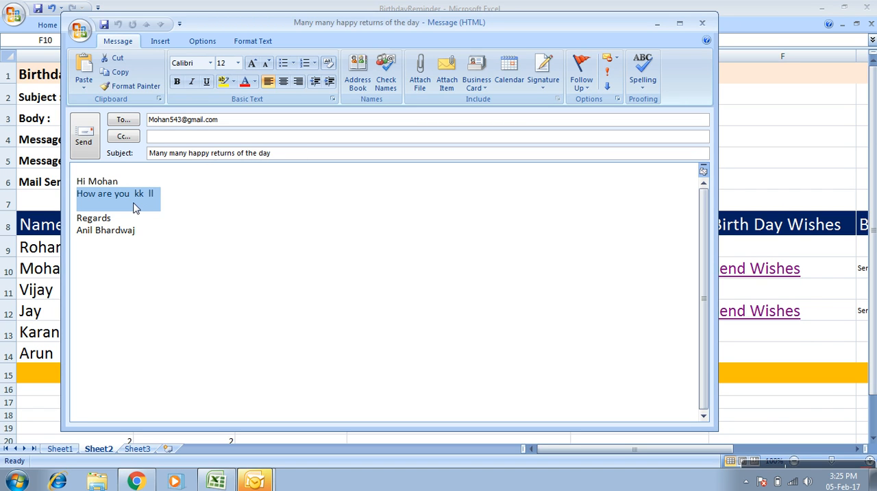
click(704, 24)
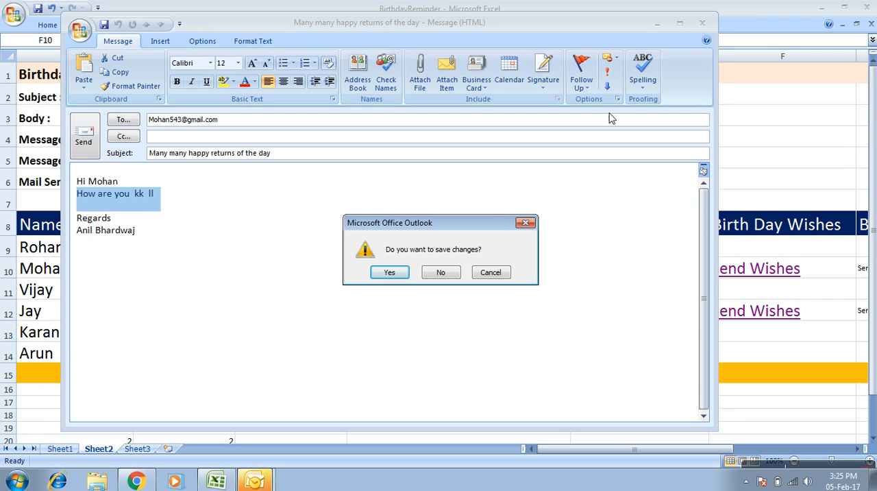
click(429, 276)
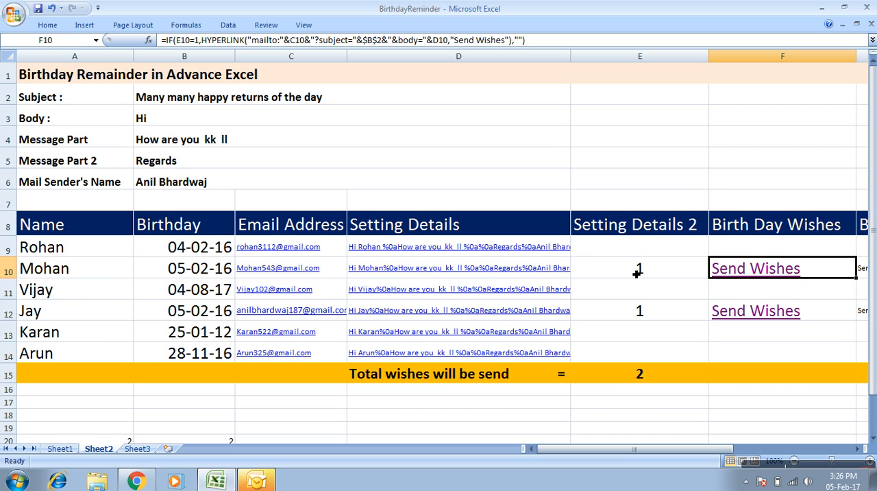
Compare the combined date-check and HYPERLINK formula in G9 with the Birth Day Wishes formulas in F9 to F12.
key(Up)
key(Right)
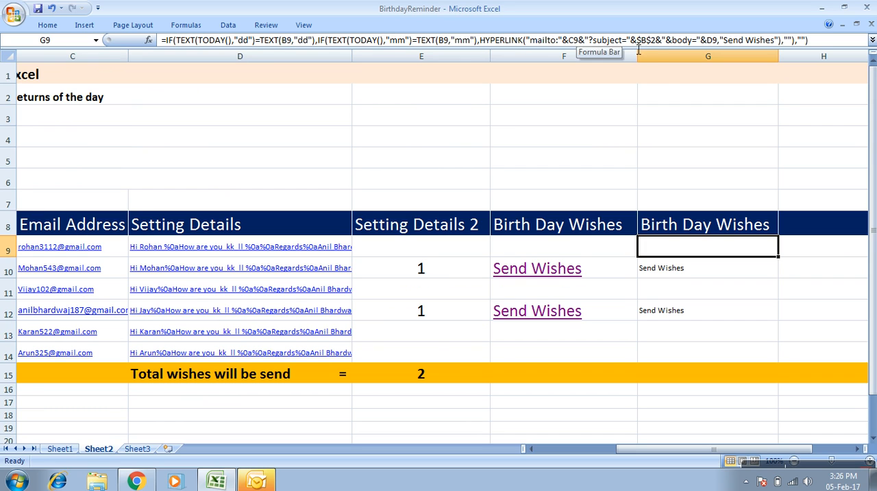
key(Left)
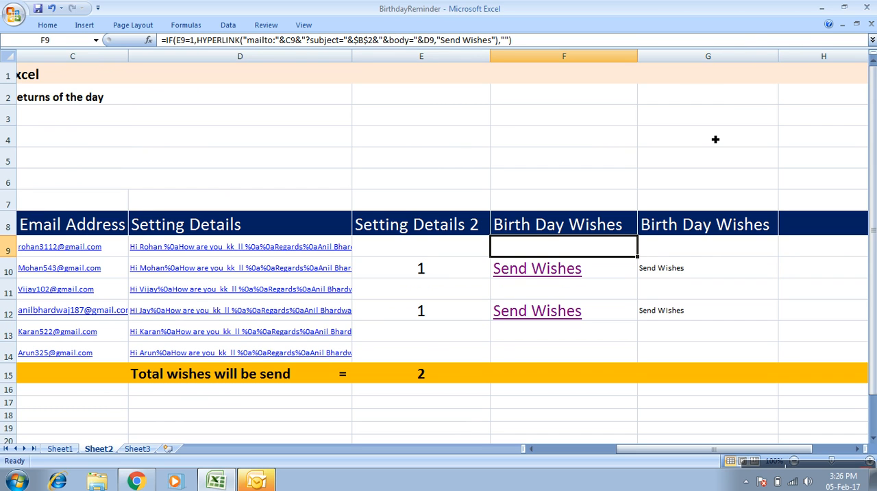
key(Down)
key(Down)
key(Down)
key(Up)
key(Up)
key(Up)
key(Right)
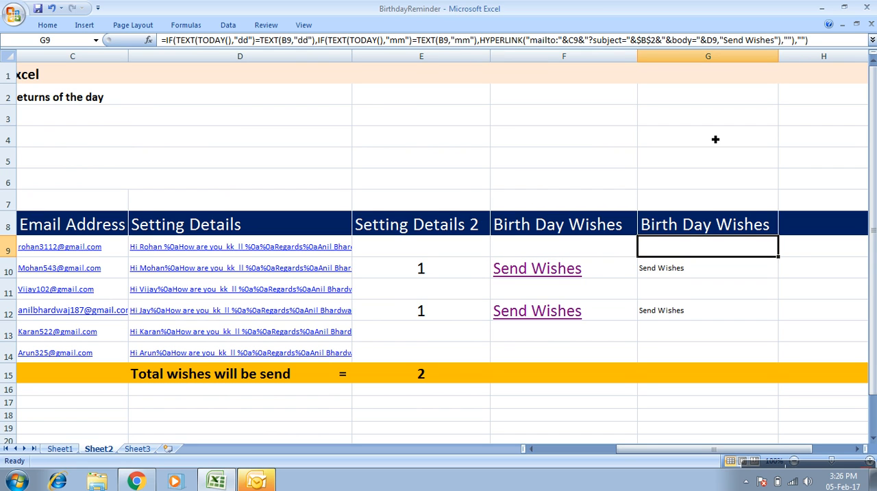
Examine how the date-check formula in E9 and the HYPERLINK formula in F9 split up the combined formula in G9.
key(Left)
key(Left)
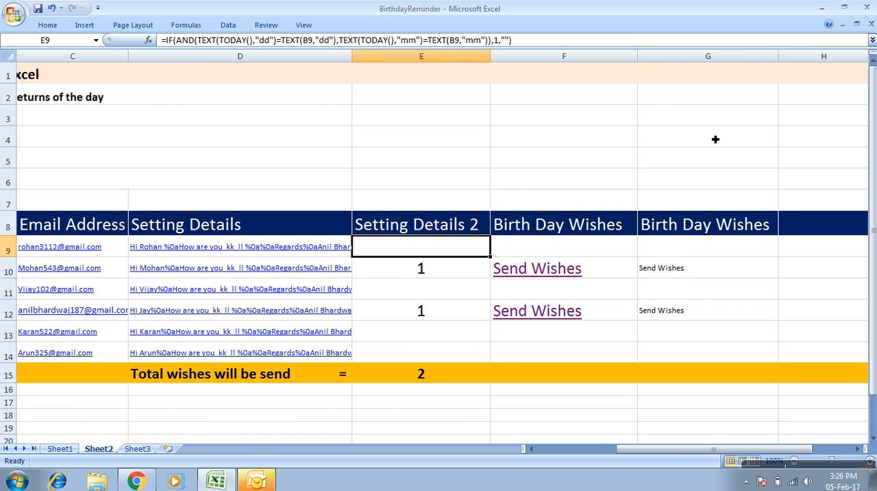
key(Left)
key(Right)
key(Right)
key(Left)
key(Left)
key(Right)
key(Right)
key(Left)
key(Right)
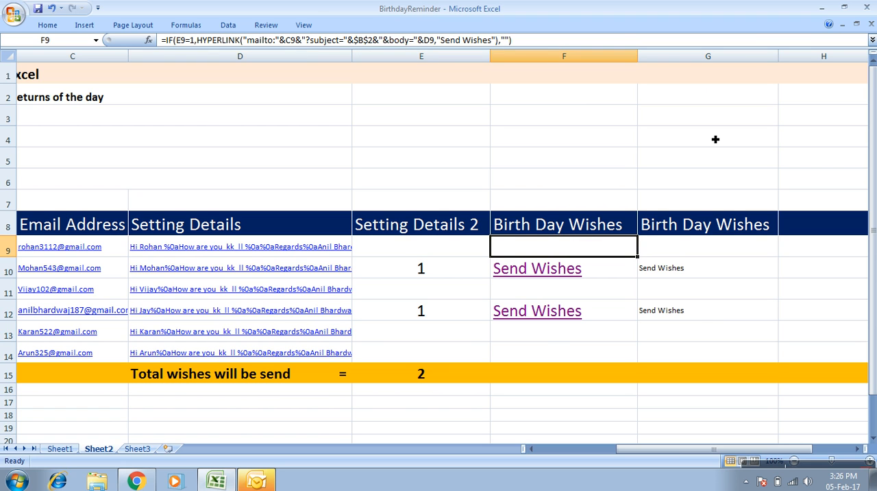
Switch to Sheet3 to show the closing thank-you message.
click(137, 450)
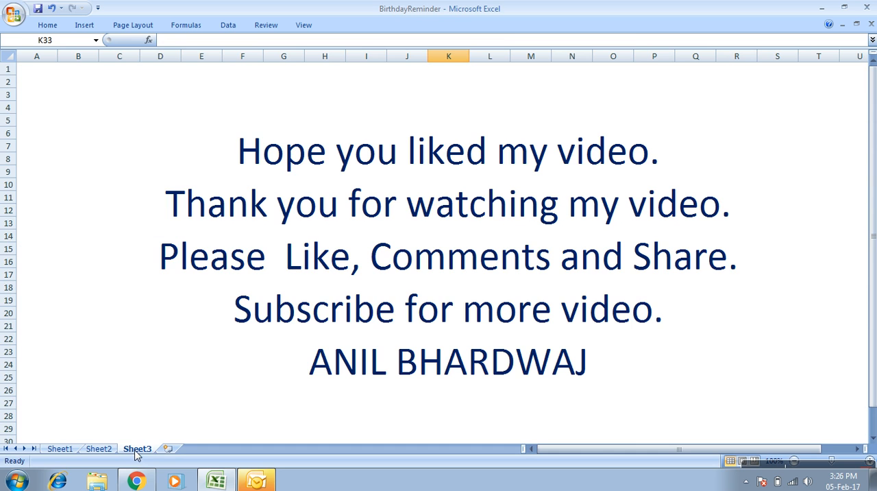
mouse_move(762, 472)
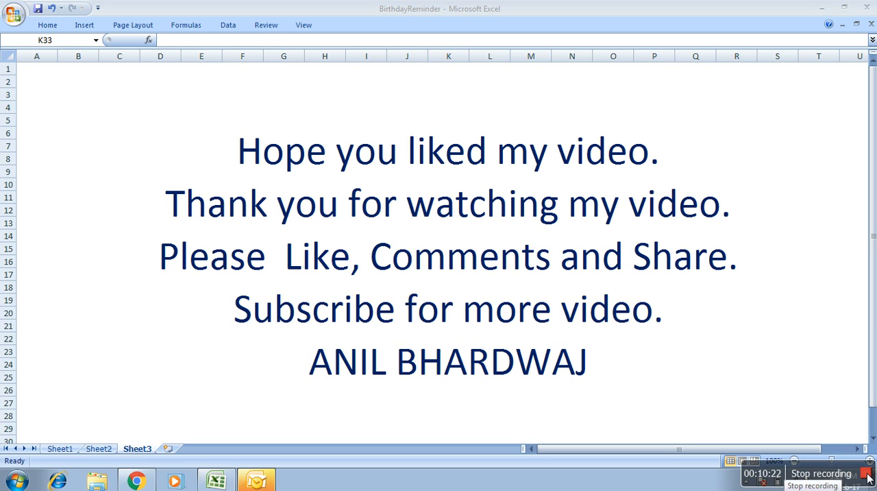